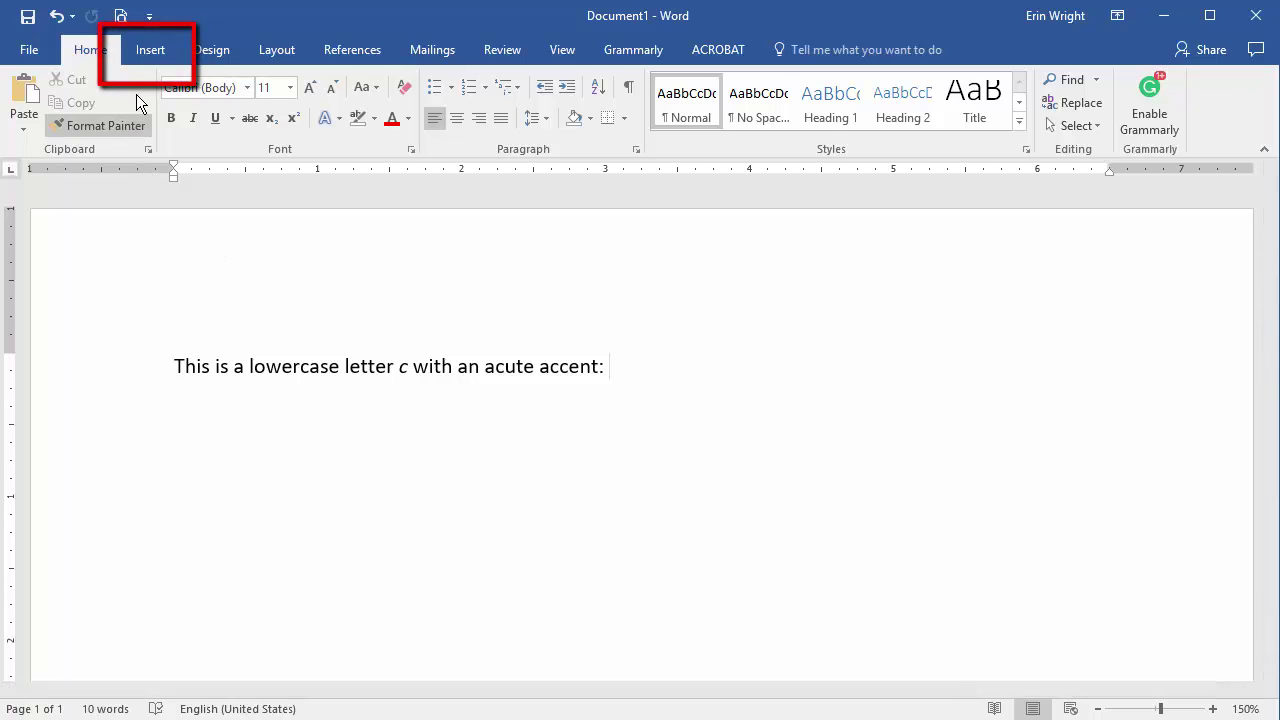
Open the Symbol dialog through Insert > Symbol > More Symbols
left_click(146, 52)
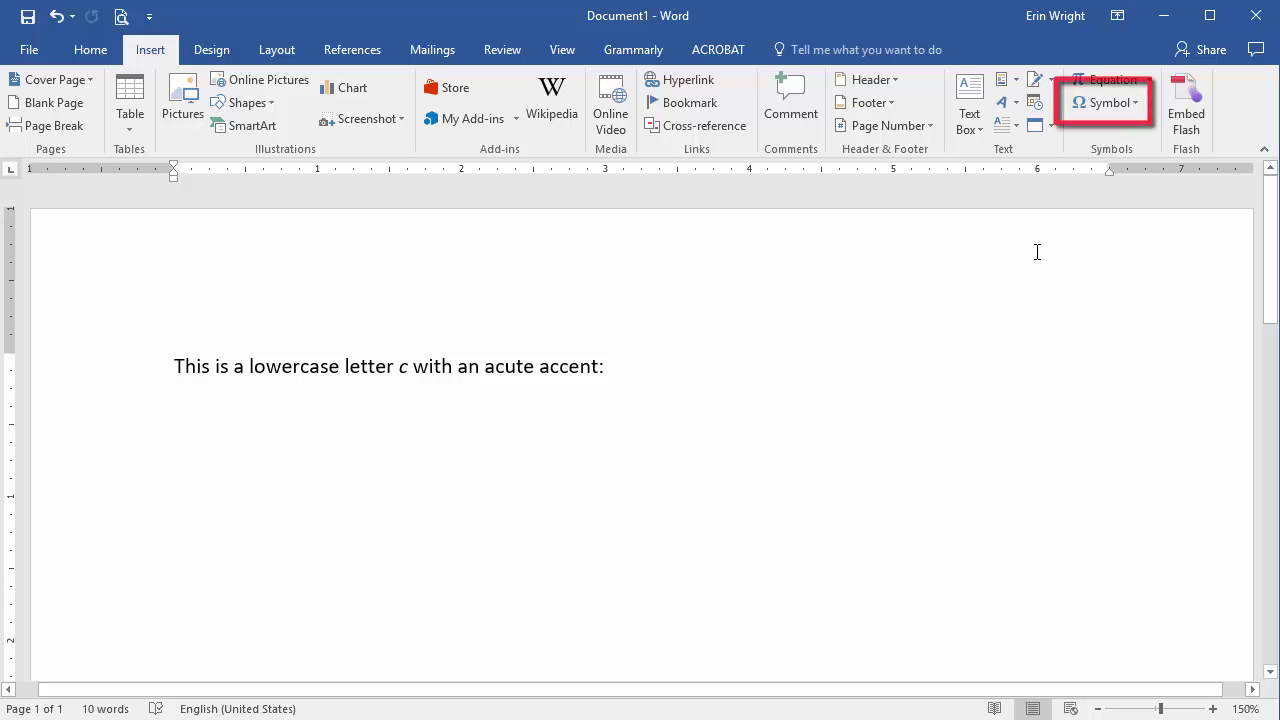
left_click(1092, 105)
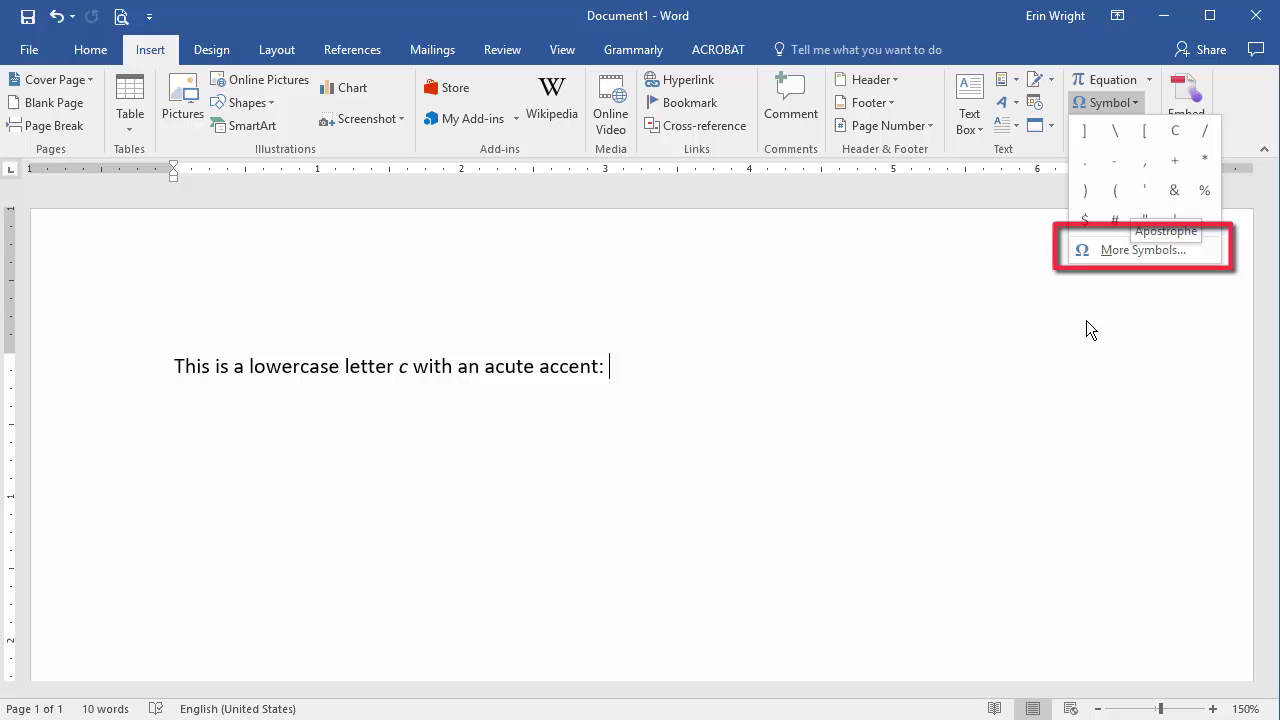
left_click(1113, 250)
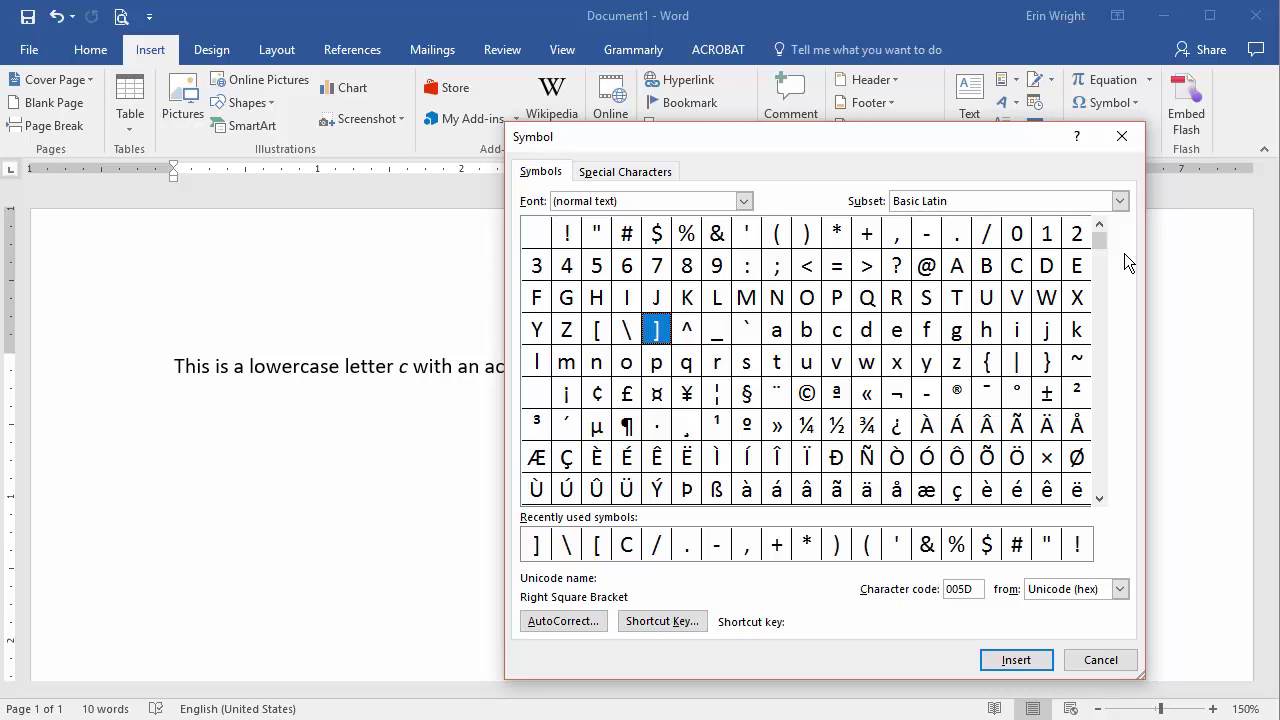
Insert ć (code 0107) from the Latin Extended-A subset, then close the Symbol dialog
left_click(1120, 203)
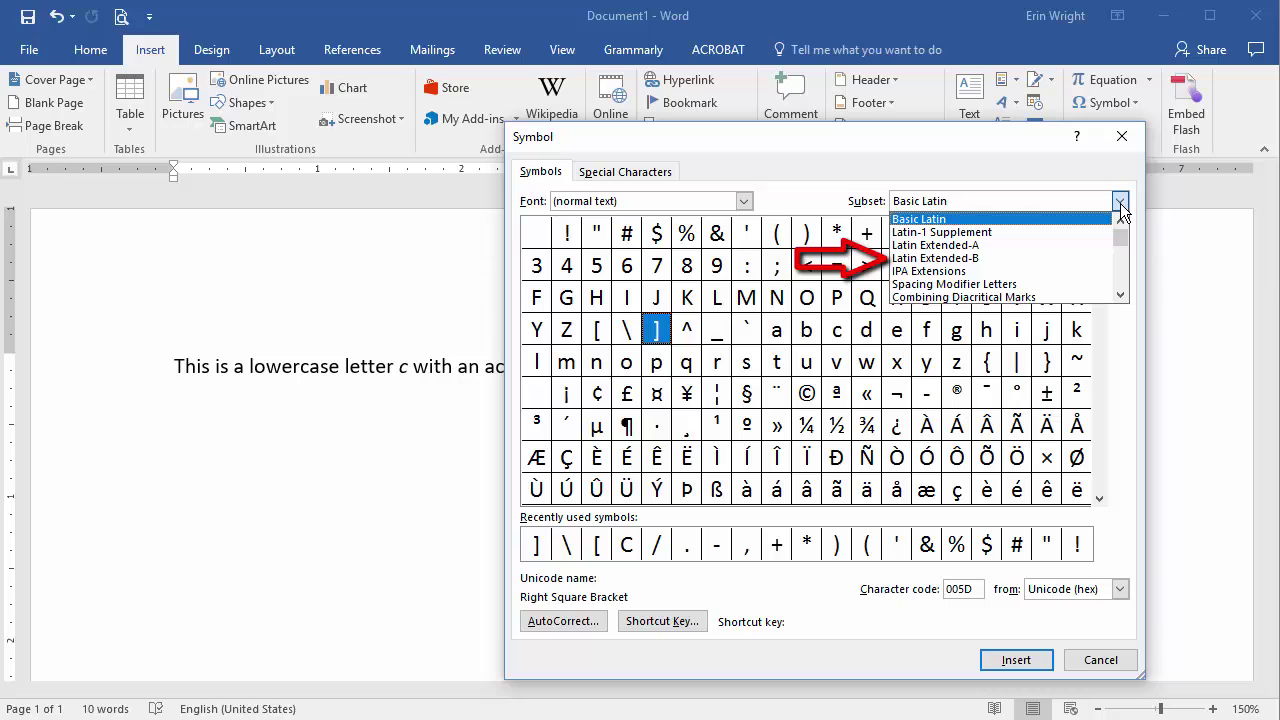
left_click_drag(1121, 232, 1122, 255)
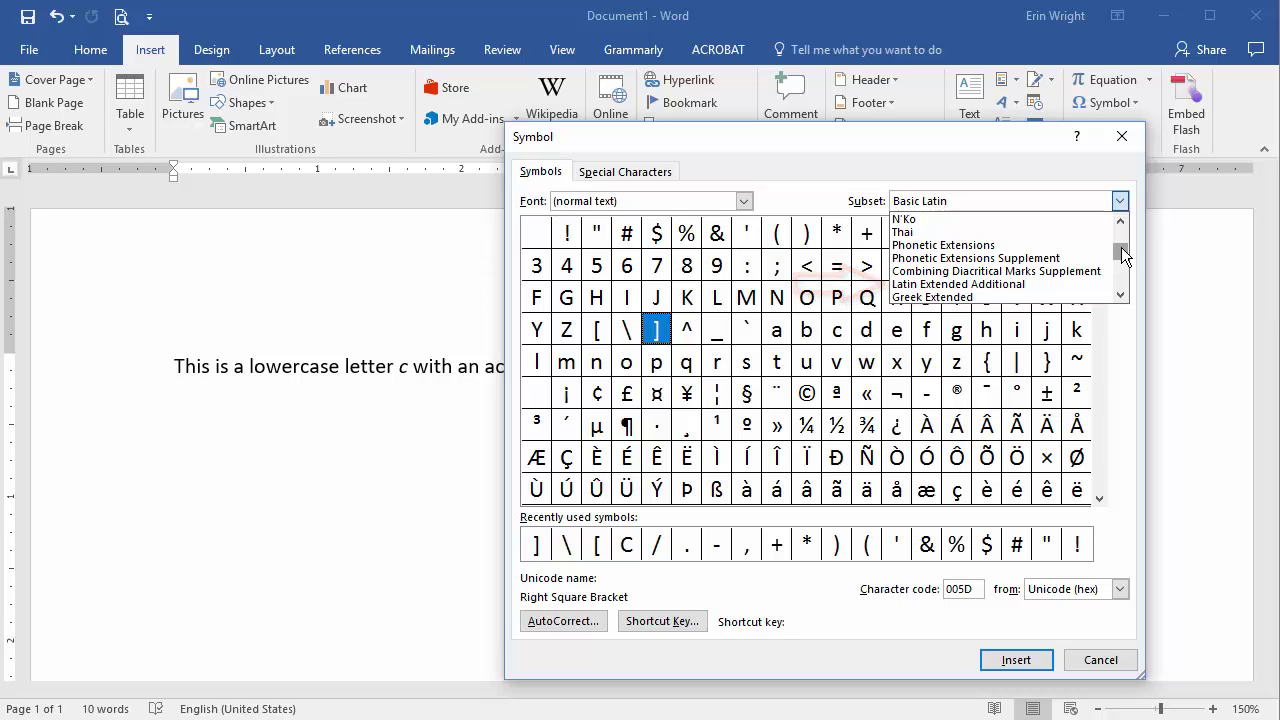
left_click_drag(1122, 255, 1121, 230)
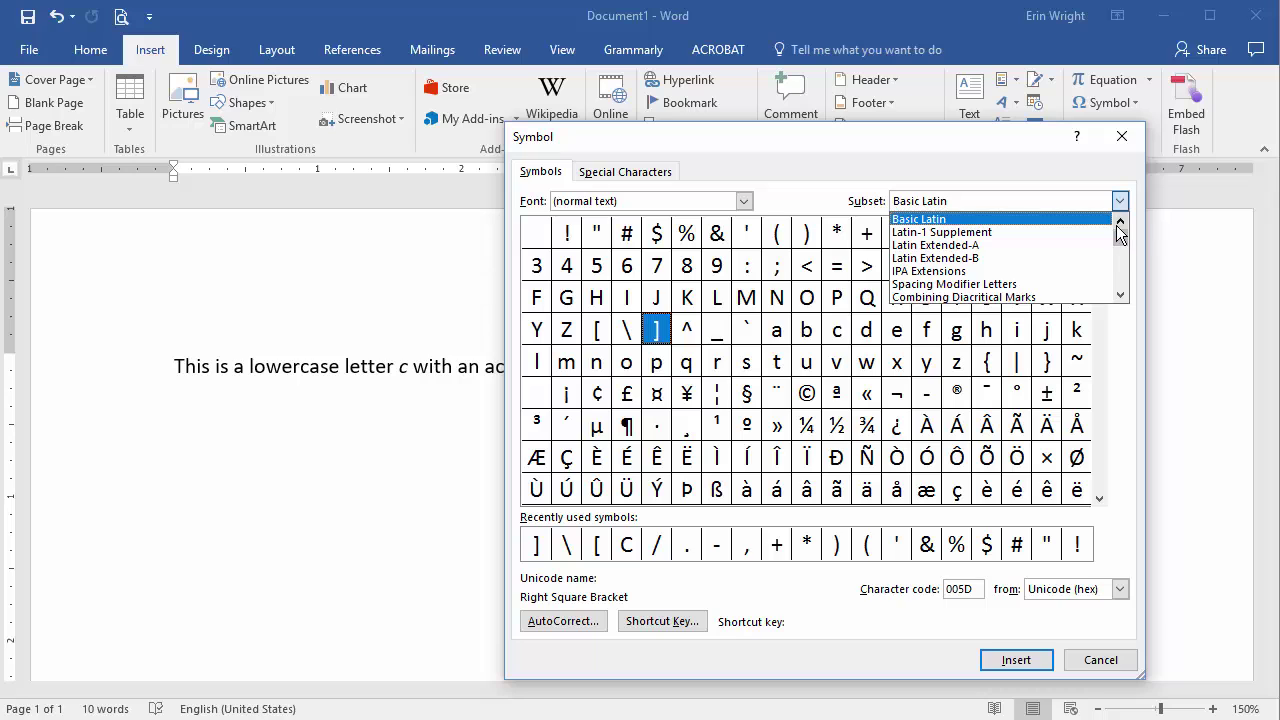
left_click(1065, 244)
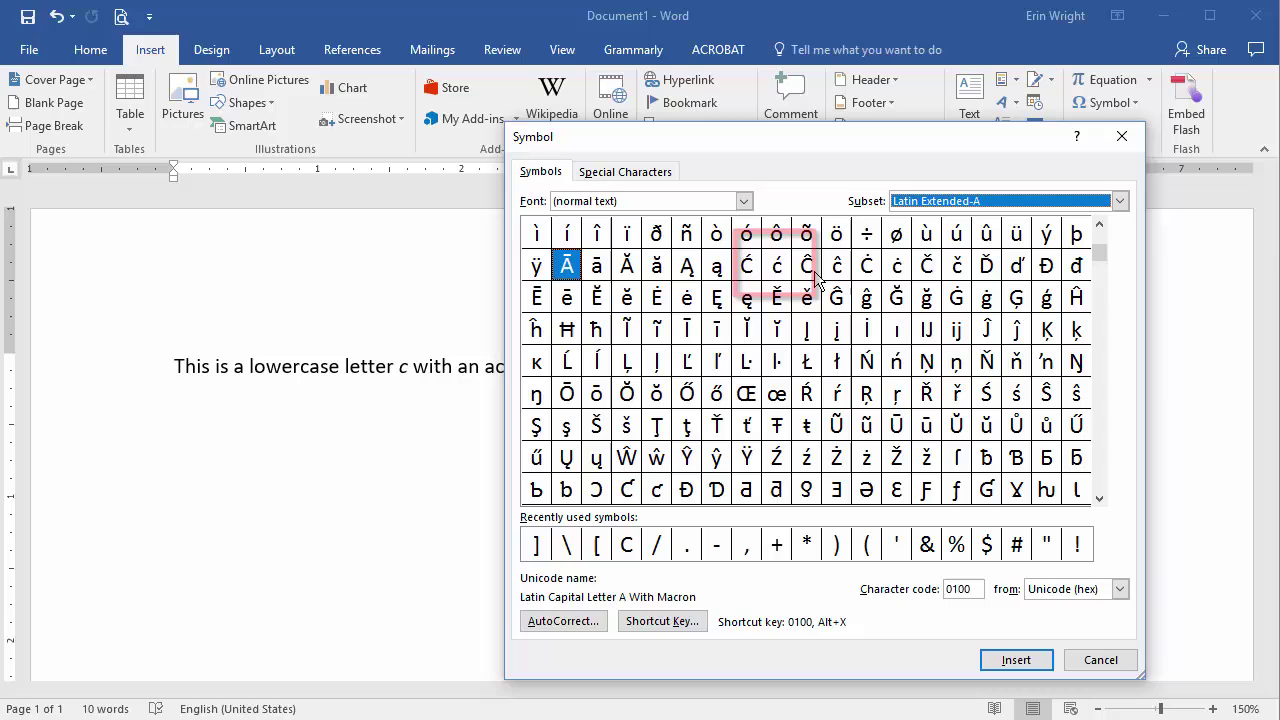
left_click(777, 268)
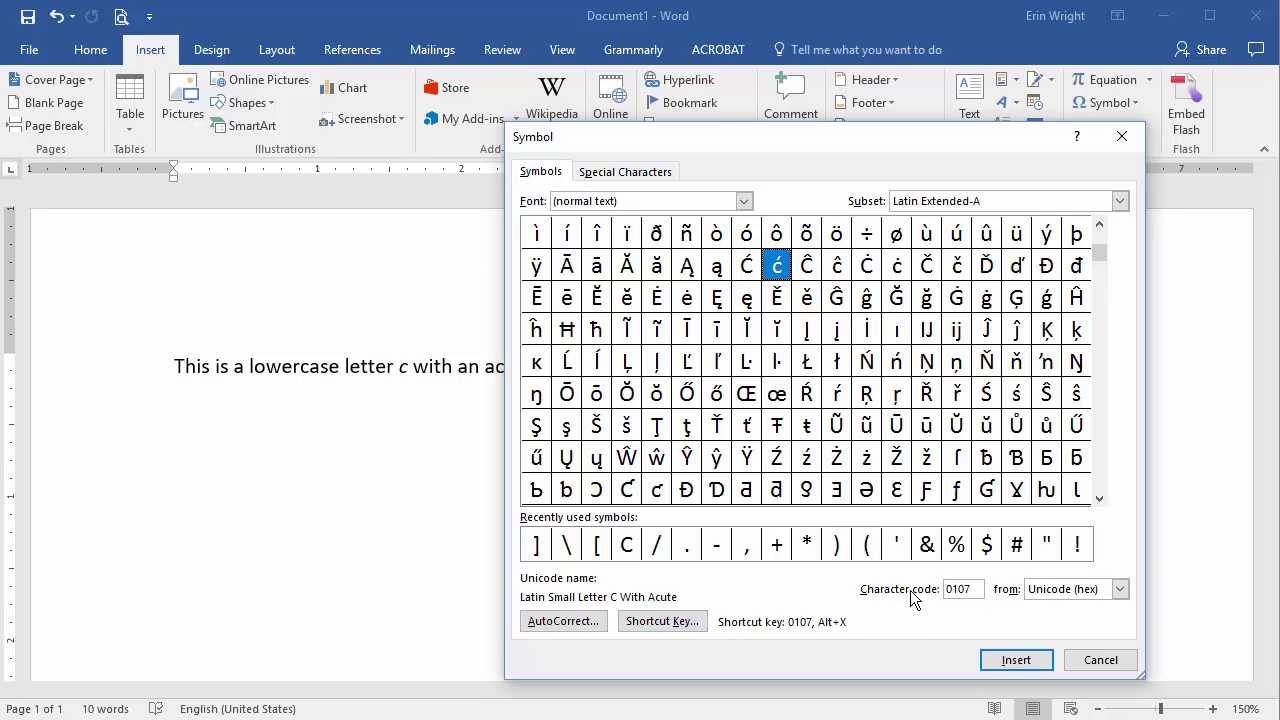
left_click(1008, 660)
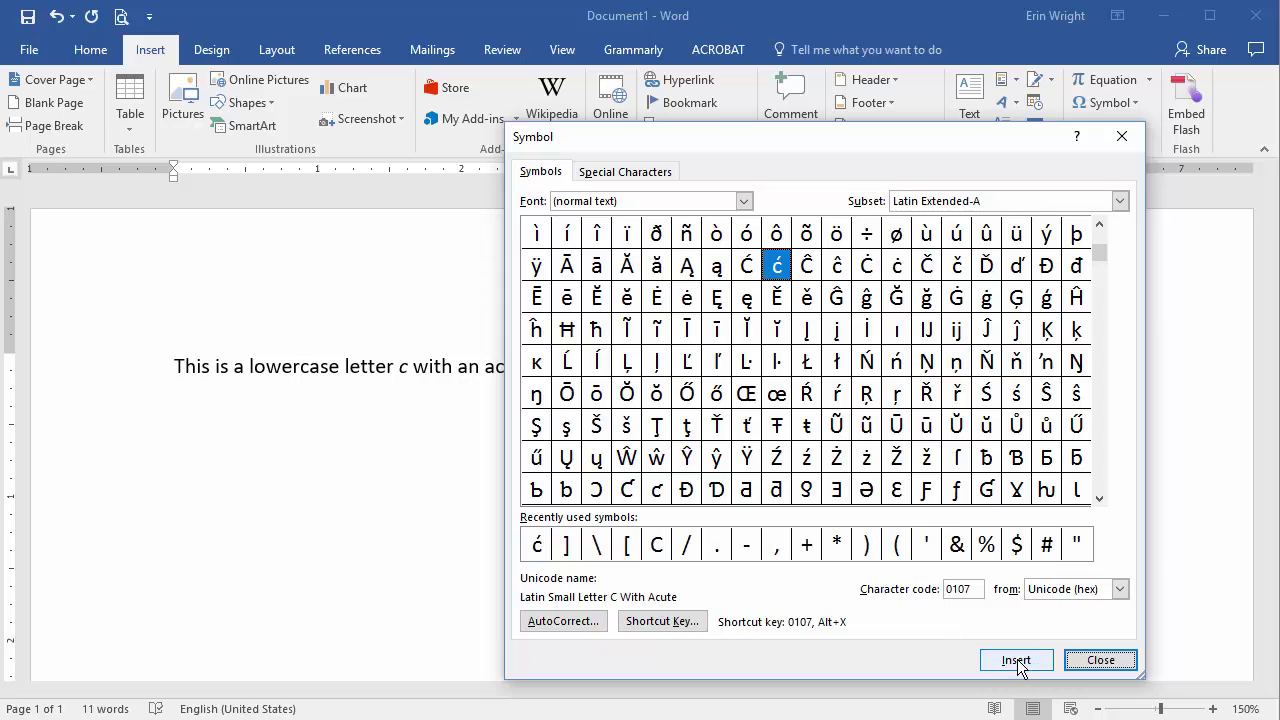
left_click(1092, 664)
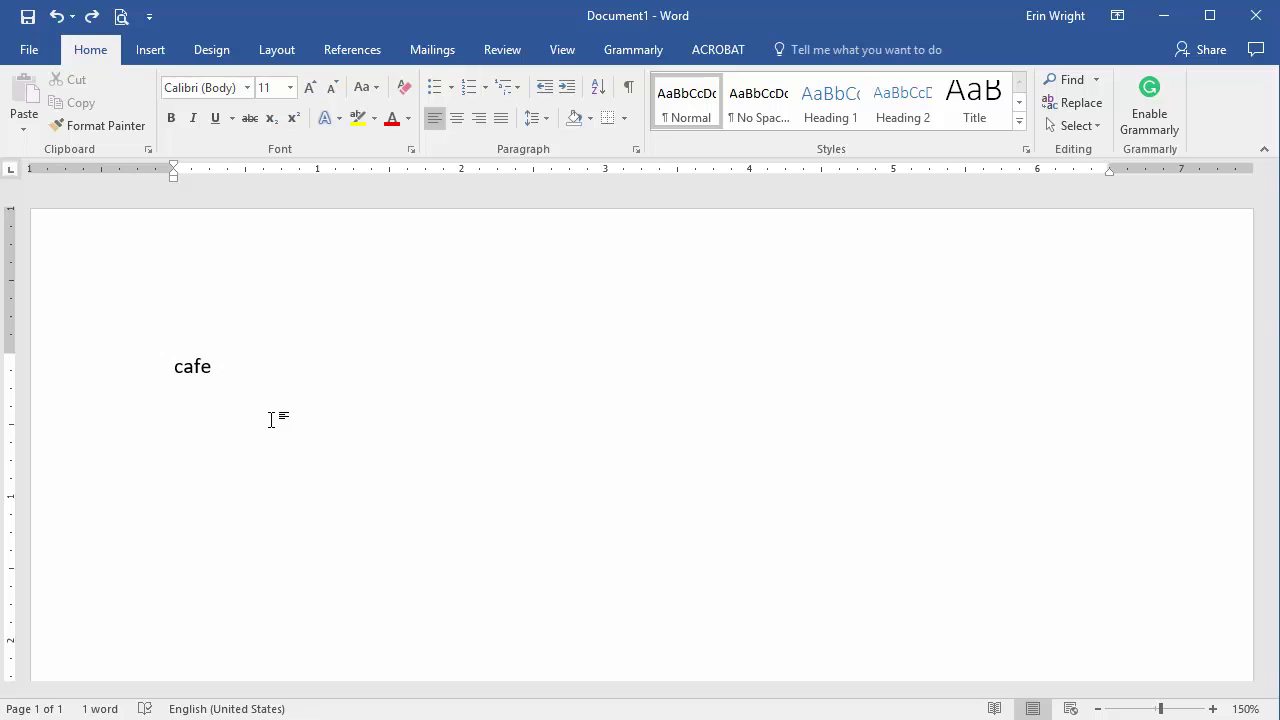
Put the cursor after 'cafe' and reopen the Symbol dialog via More Symbols
left_click(215, 368)
left_click(151, 49)
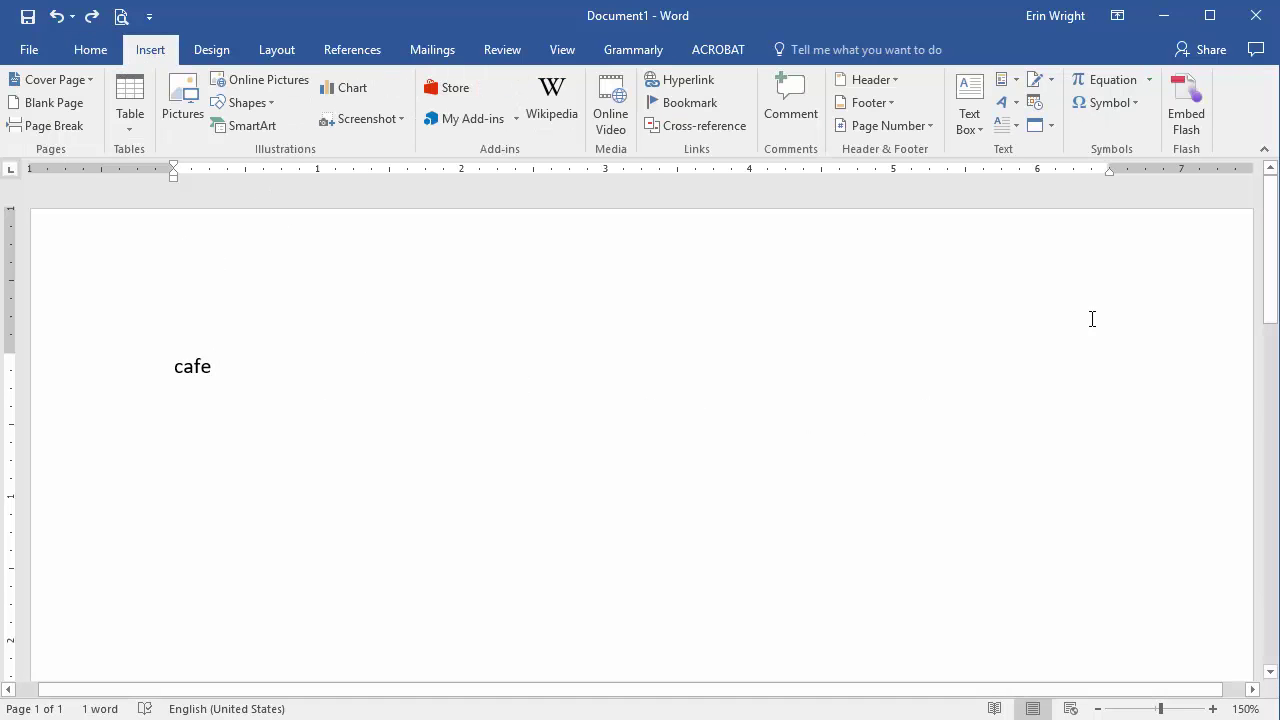
left_click(1139, 108)
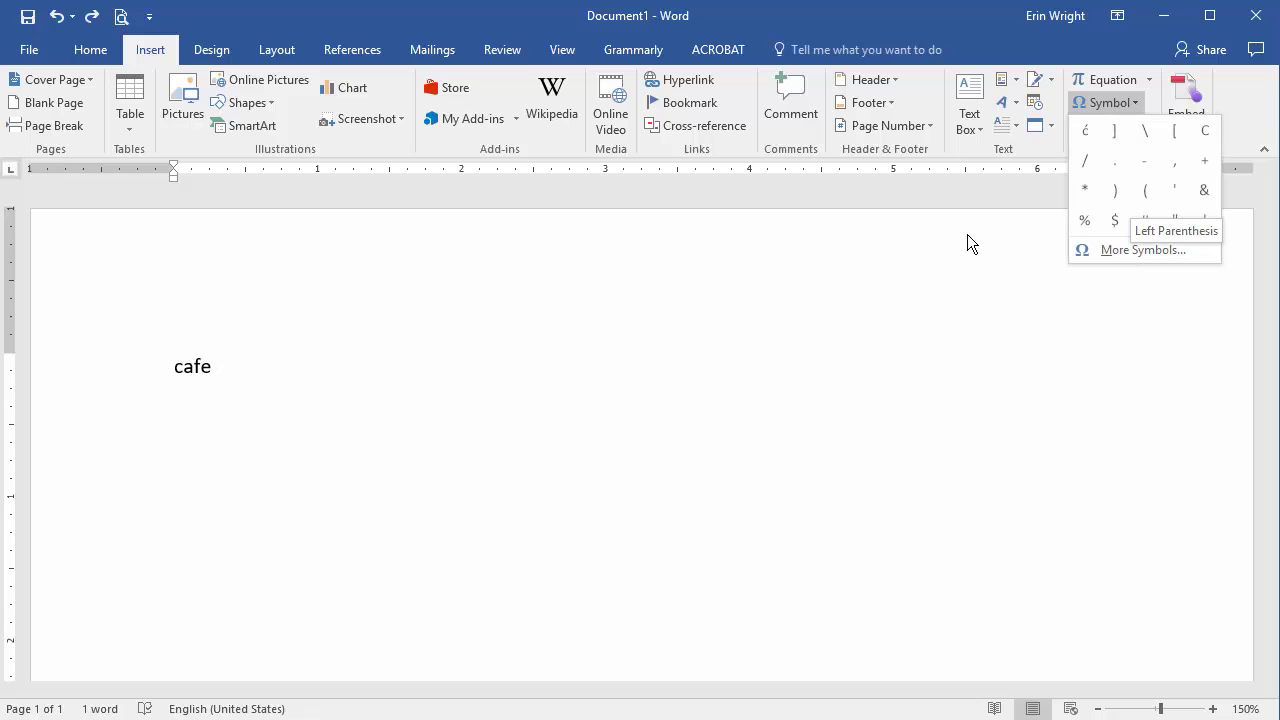
left_click(1122, 250)
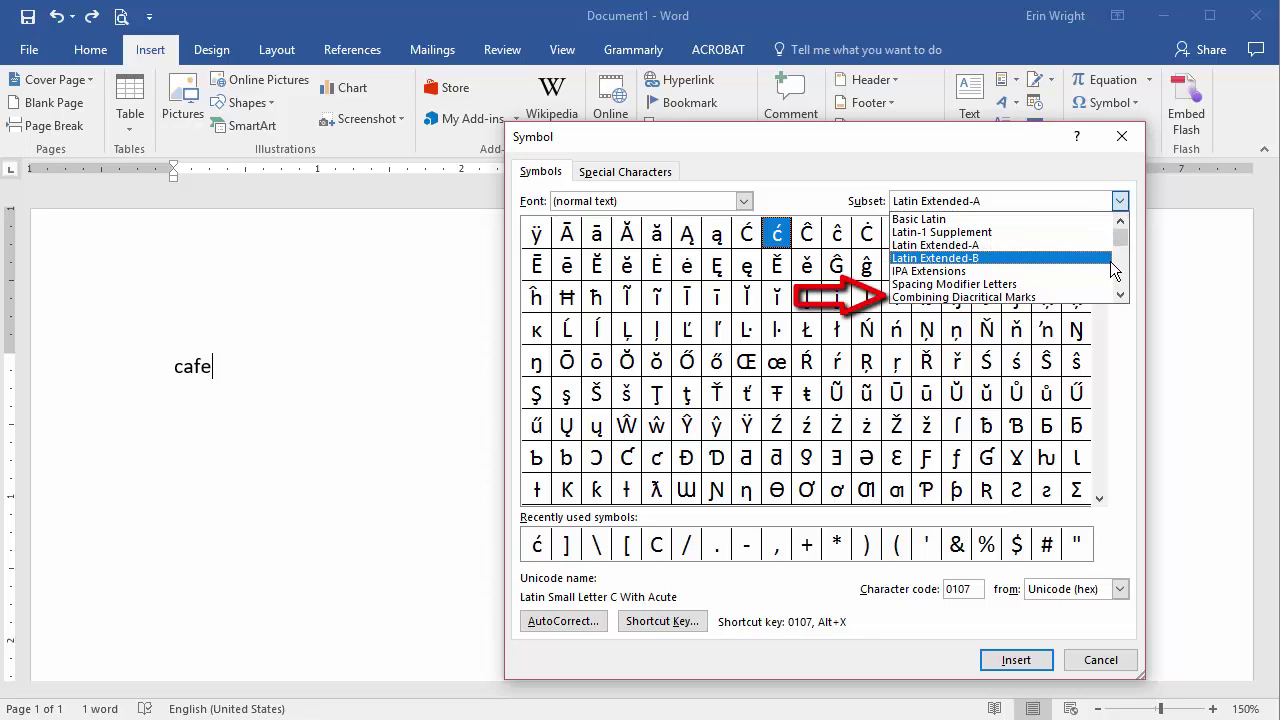
Add the Combining Acute Accent (0301) after 'cafe' to form café, then close the dialog
left_click(1080, 294)
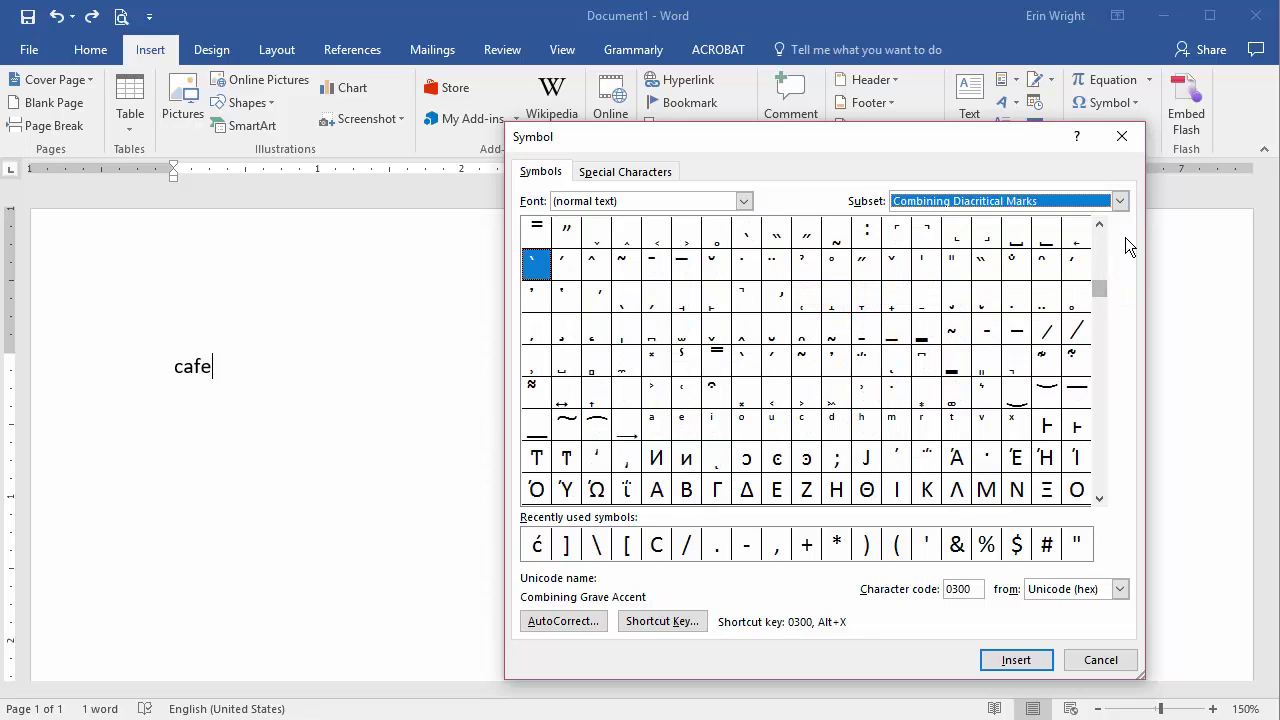
left_click(1119, 200)
left_click_drag(1128, 230, 1124, 250)
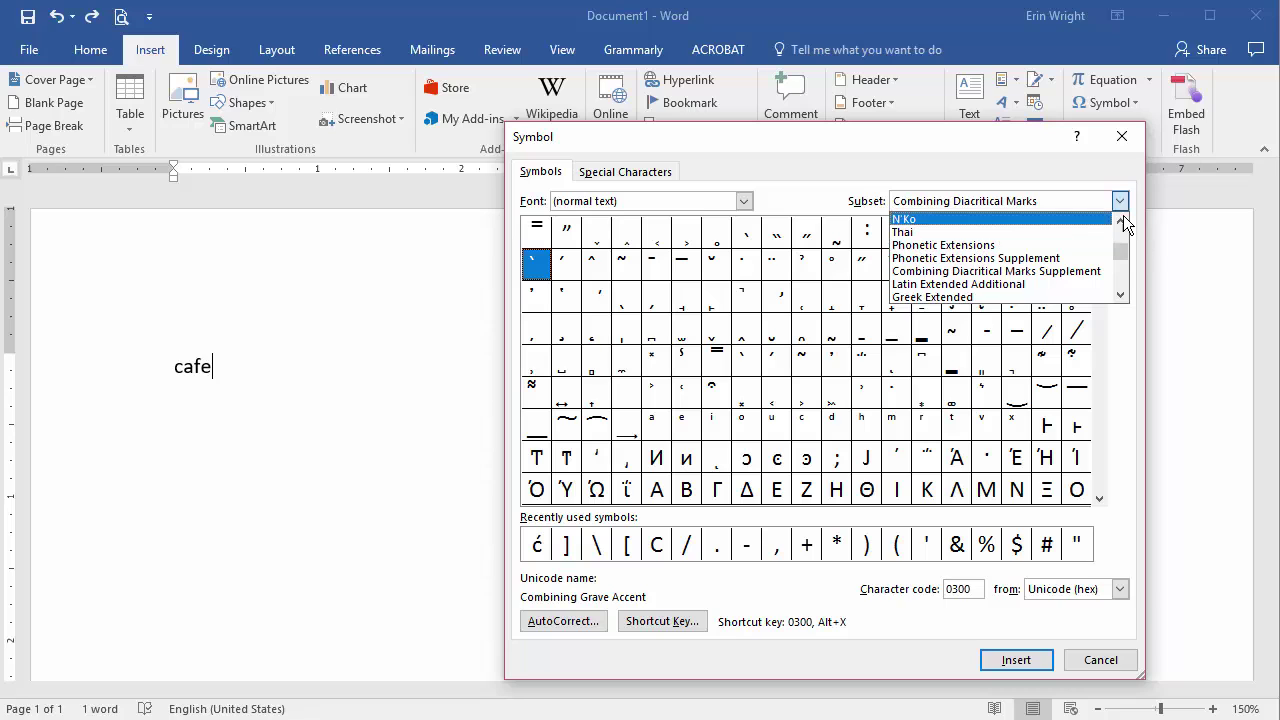
left_click_drag(1123, 252, 1127, 226)
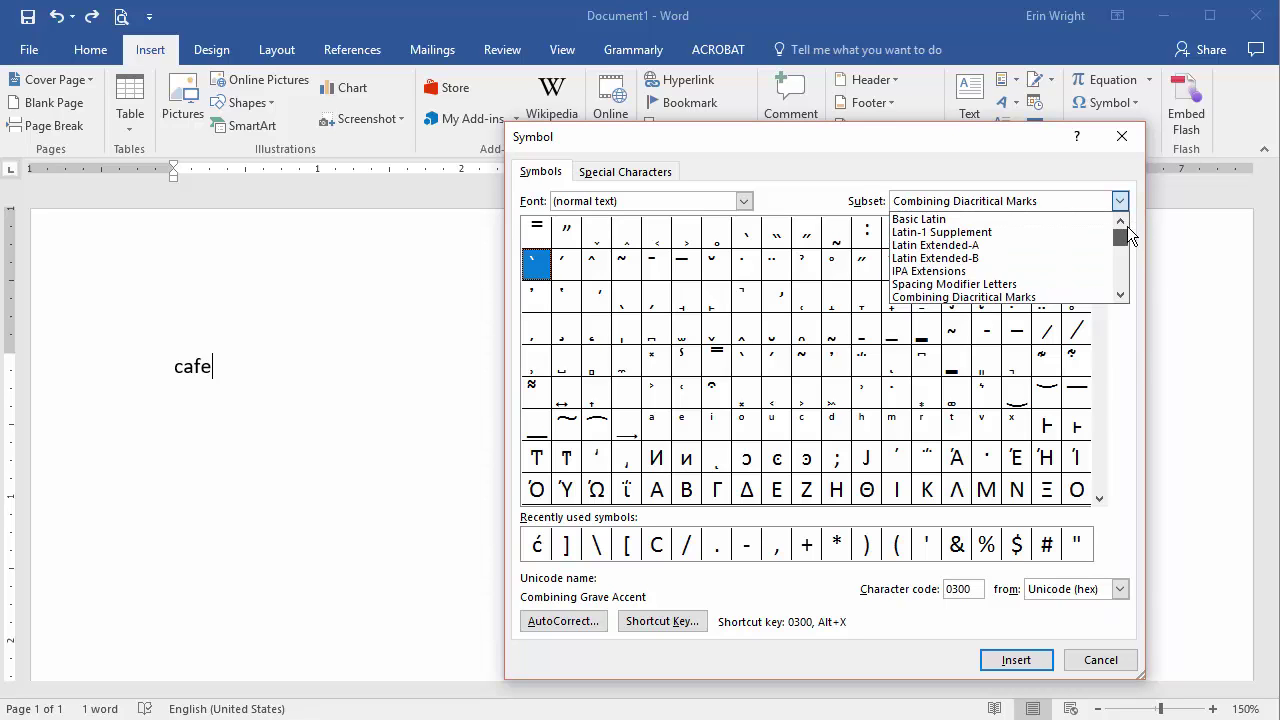
left_click(1128, 348)
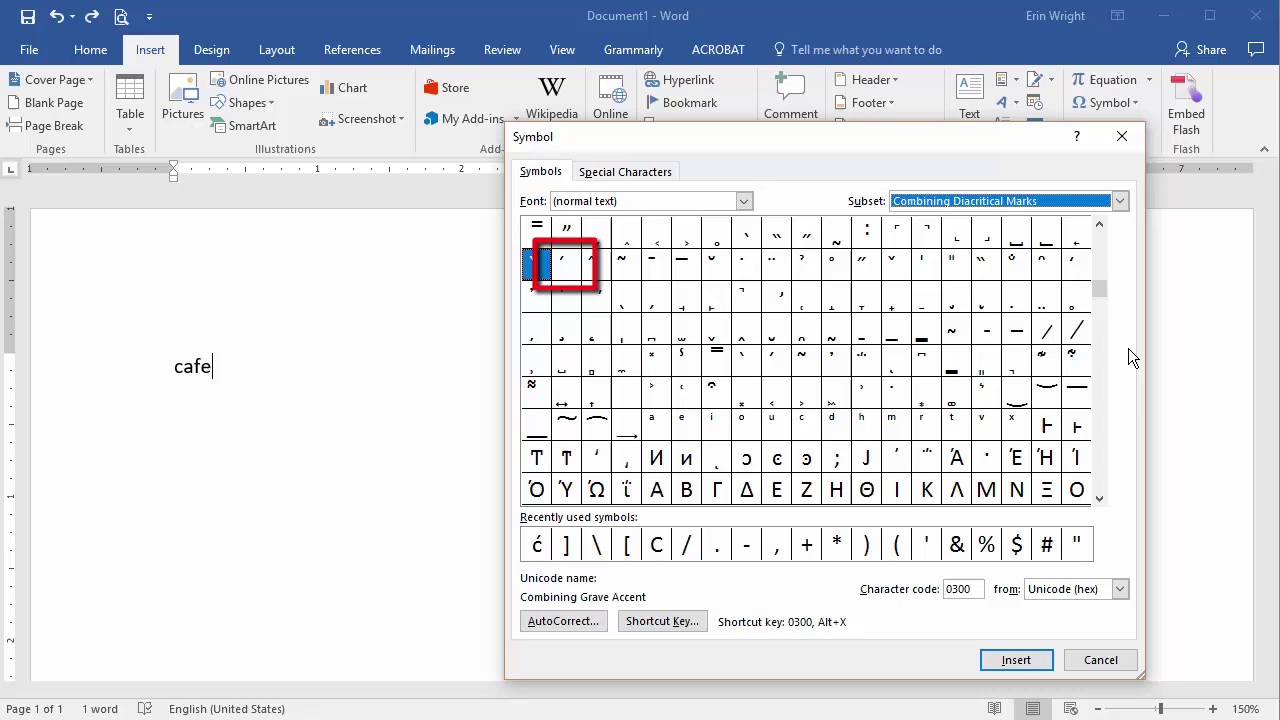
left_click(567, 263)
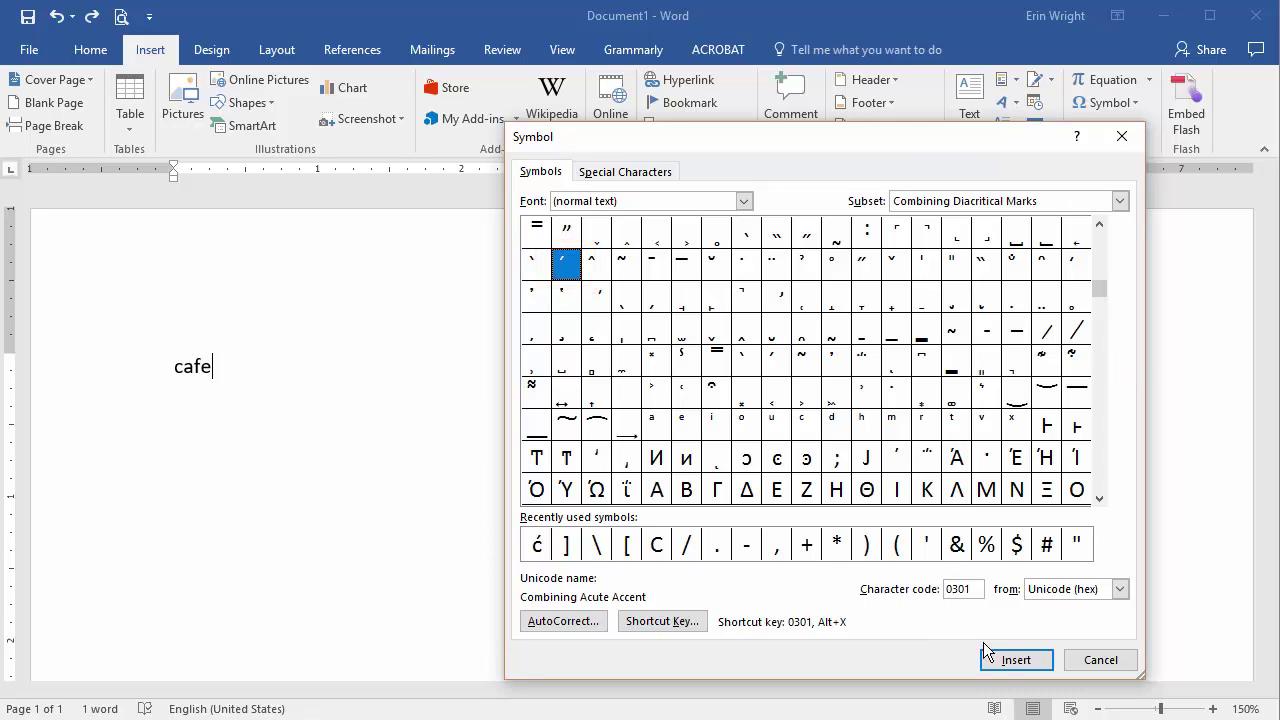
left_click(1007, 662)
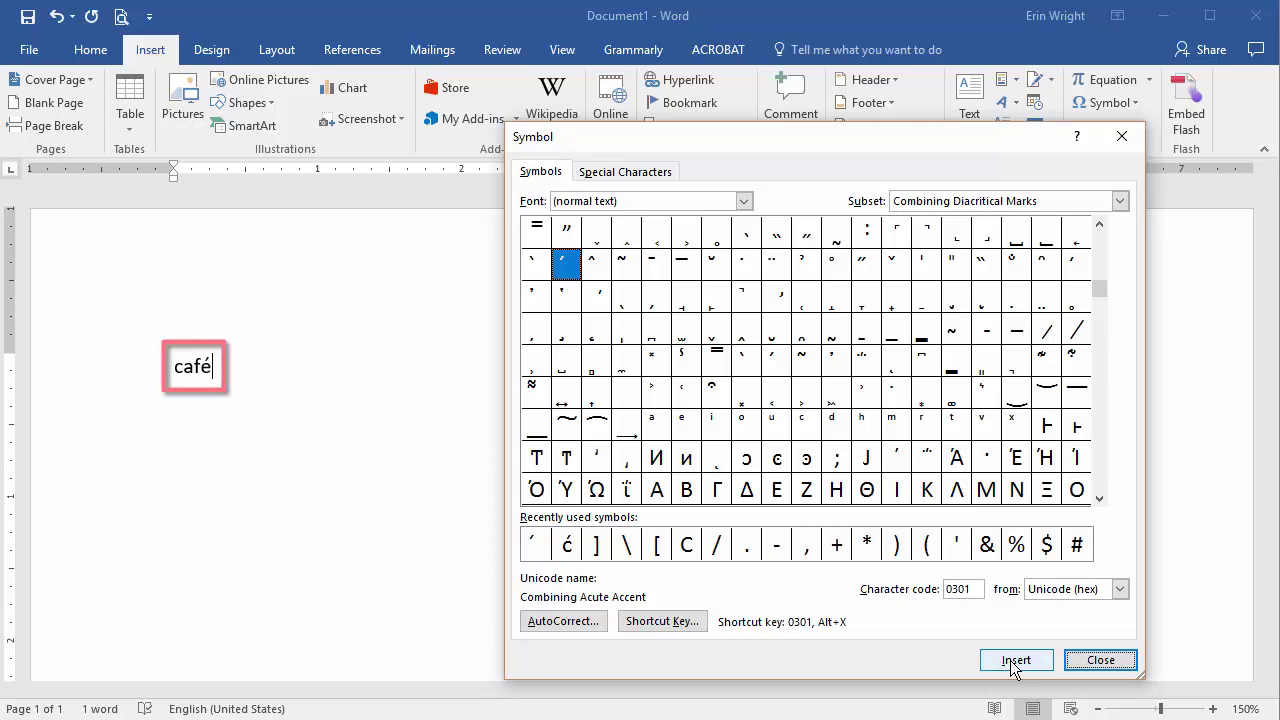
left_click(1080, 660)
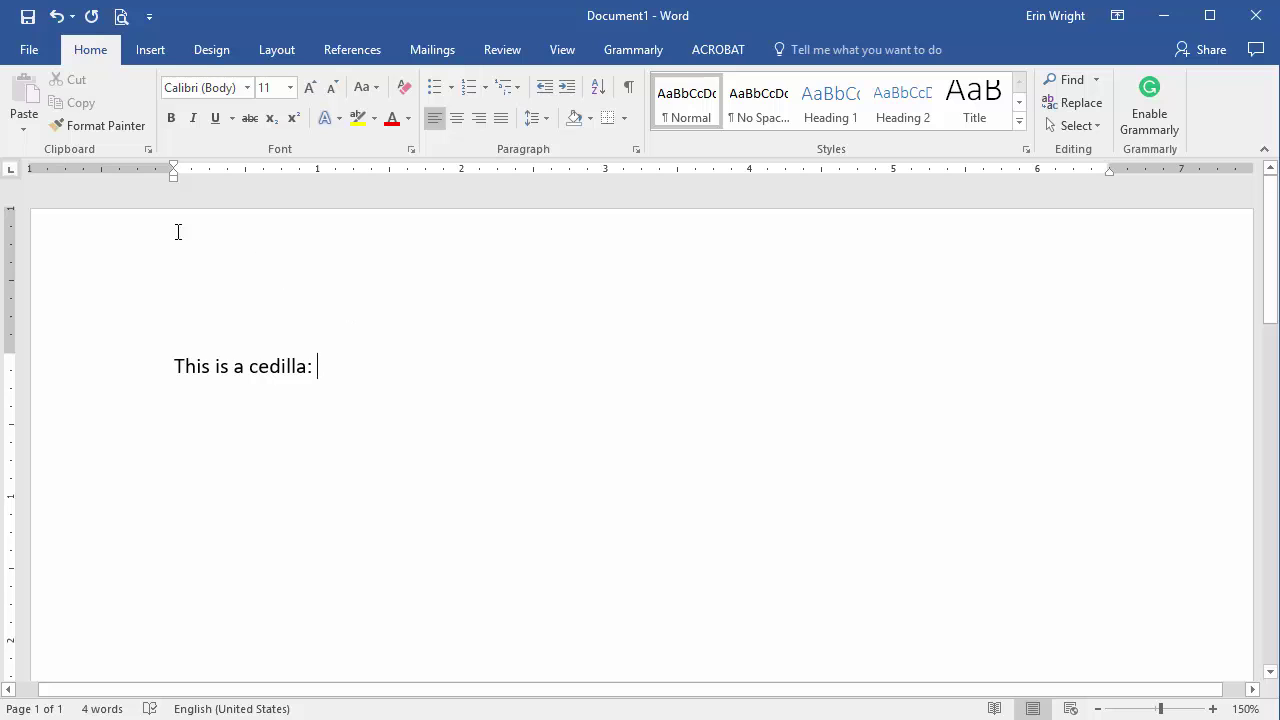
Reopen the Symbol dialog through Insert > Symbol > More Symbols
left_click(148, 58)
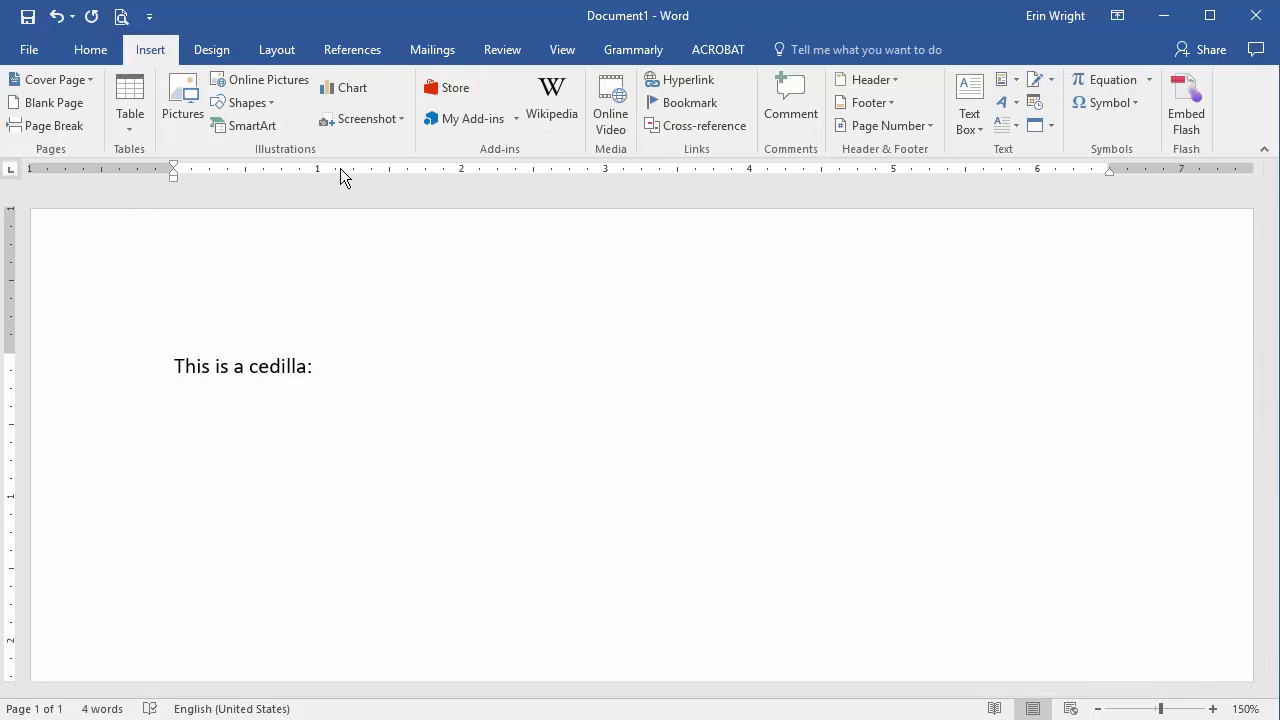
left_click(1125, 104)
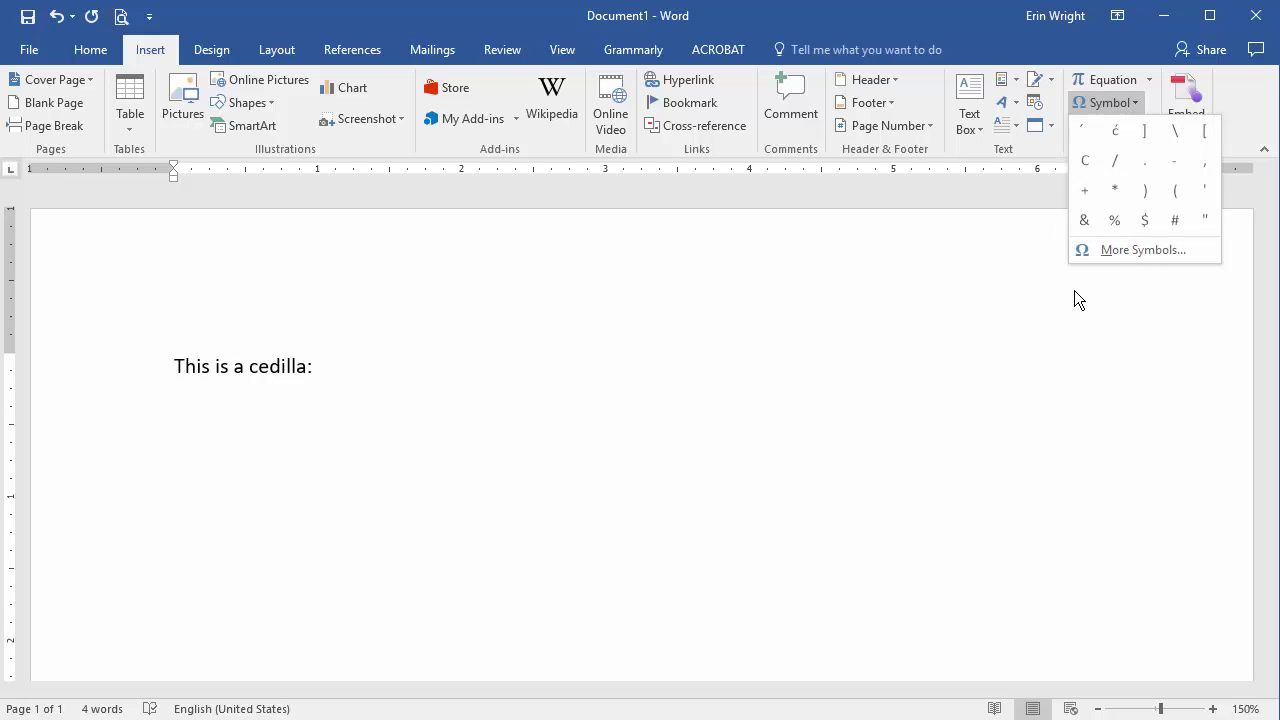
left_click(1093, 251)
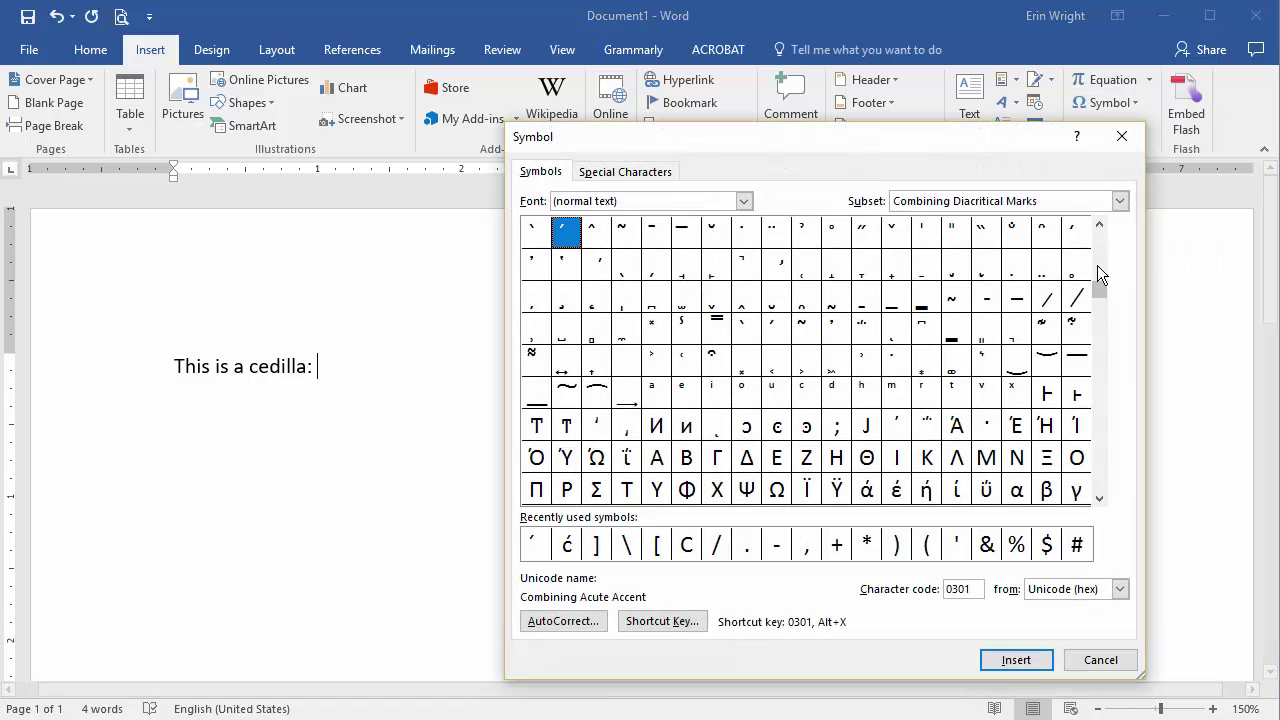
Insert the standalone Cedilla (00B8) from Latin-1 Supplement after the colon, then close the dialog
left_click(1124, 203)
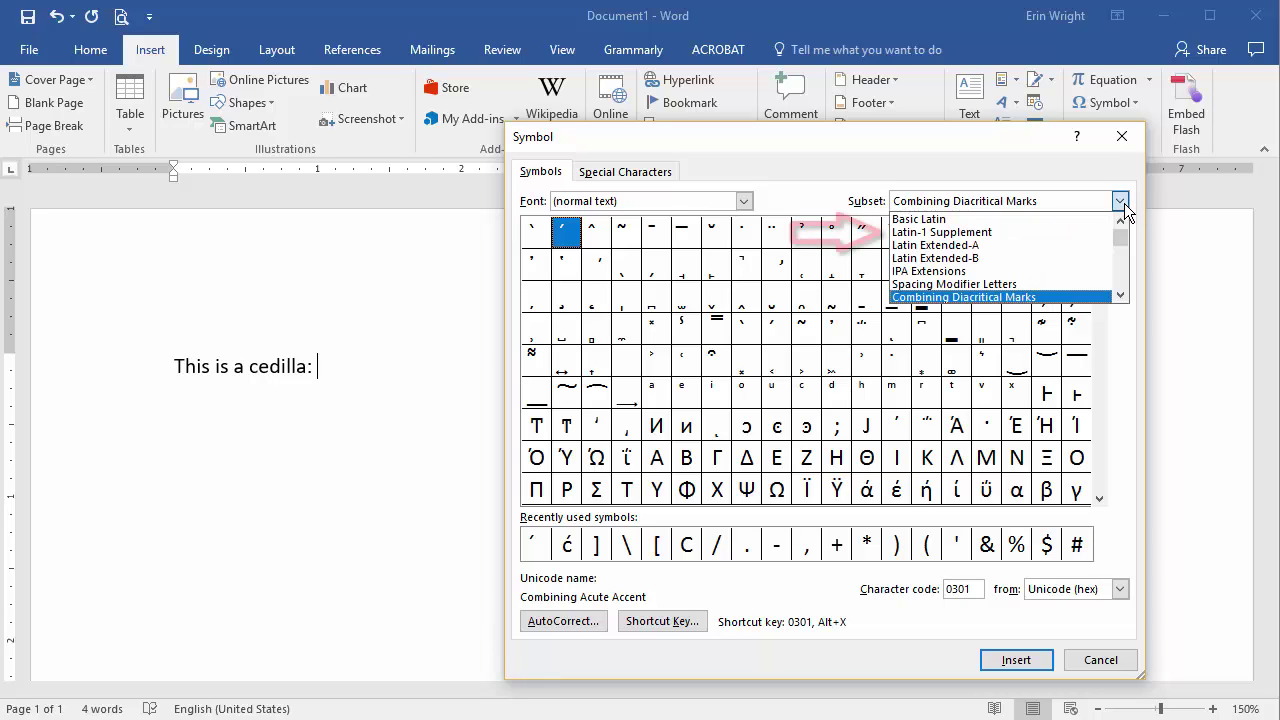
left_click(1053, 231)
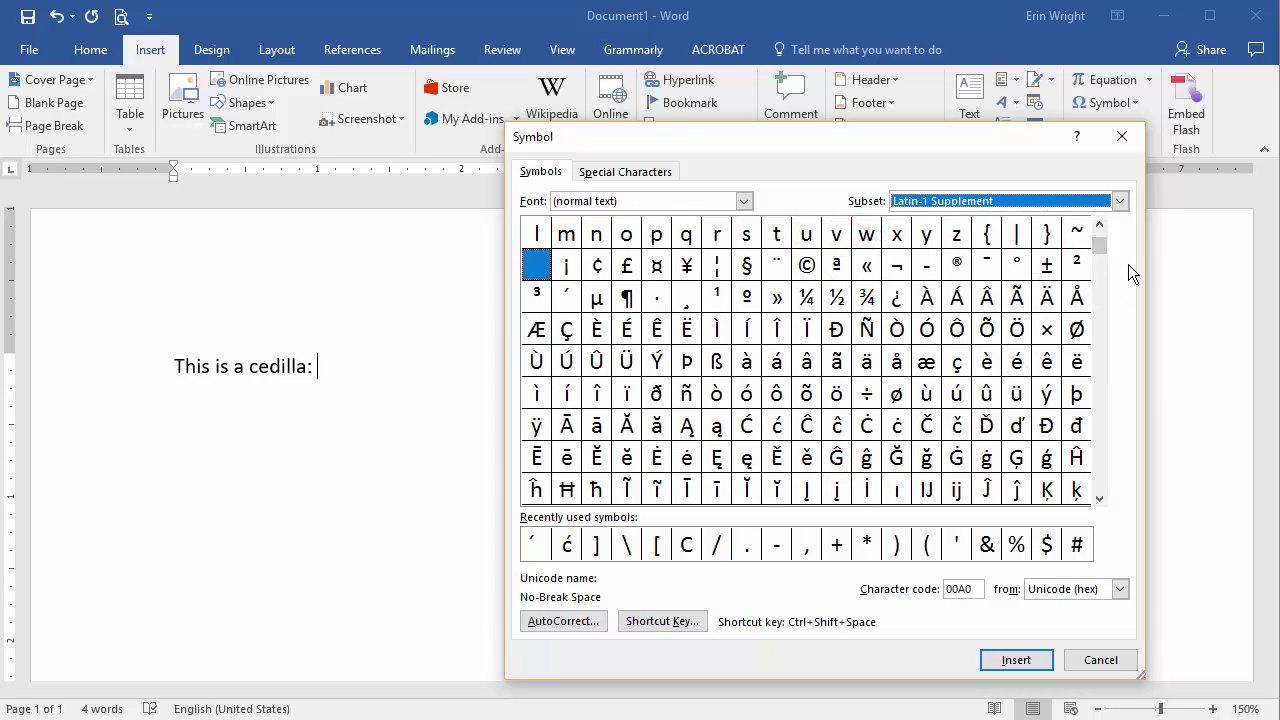
left_click(1125, 203)
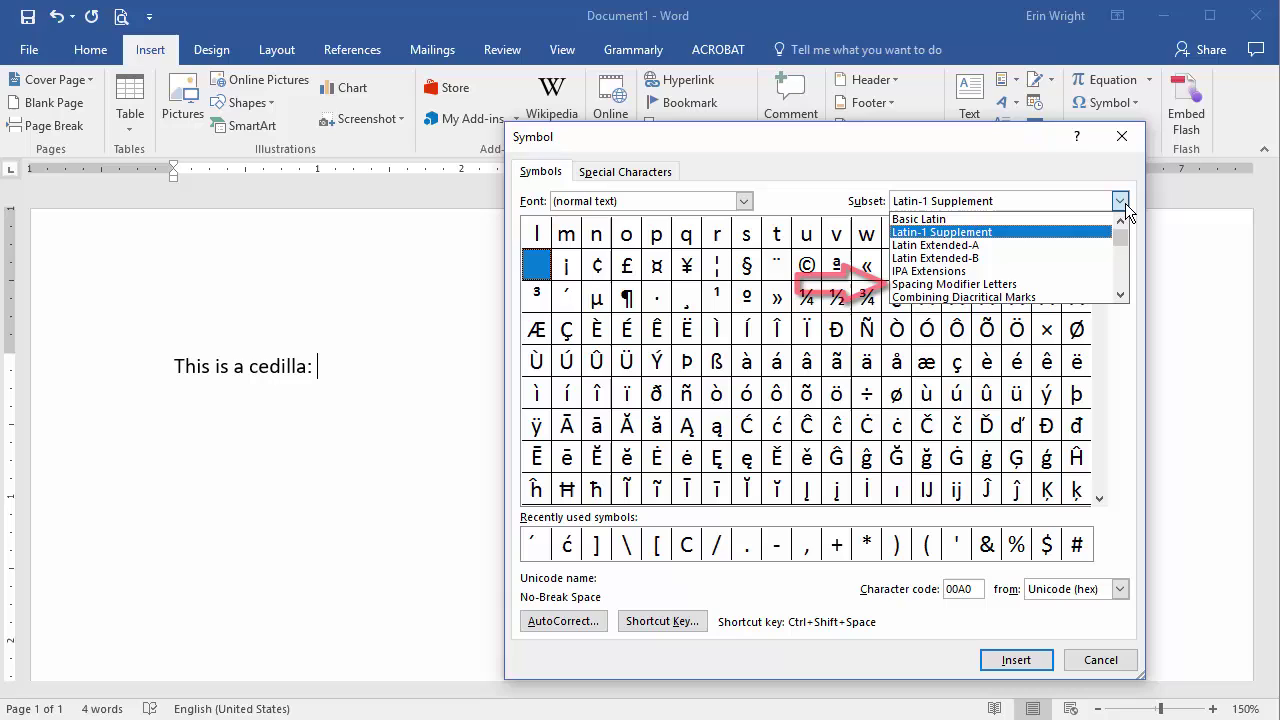
left_click(1035, 286)
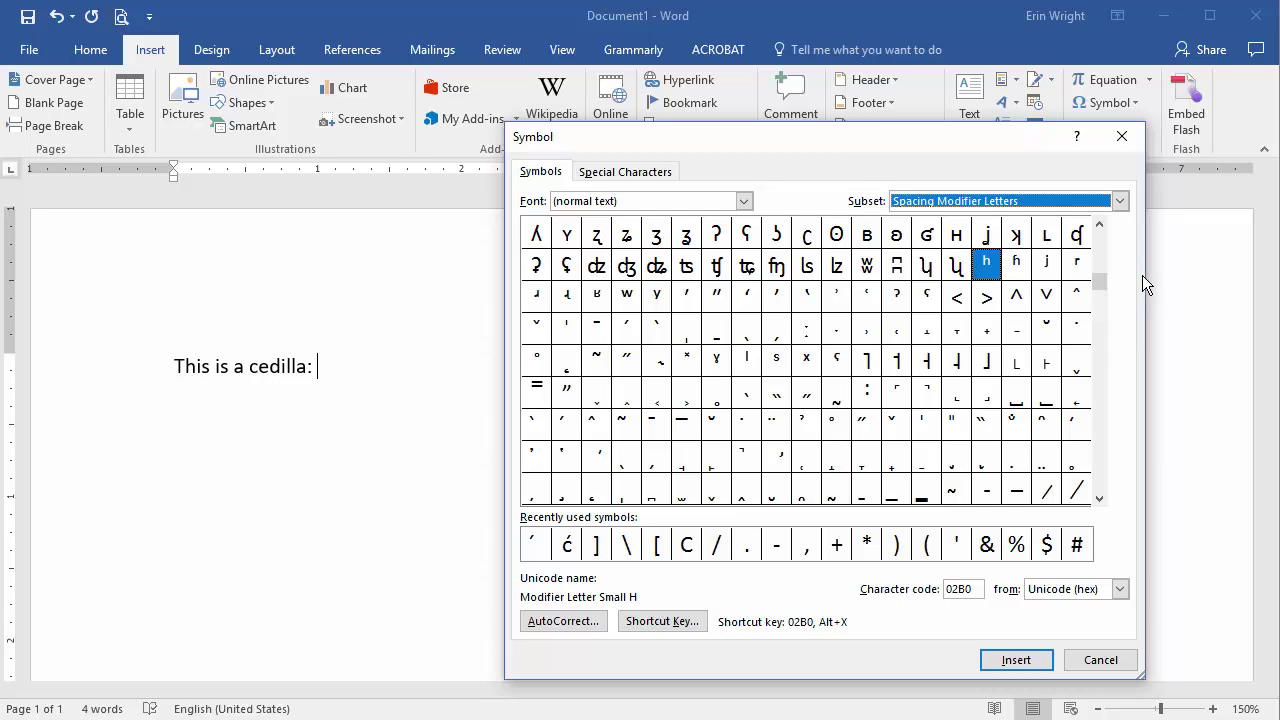
left_click(1122, 202)
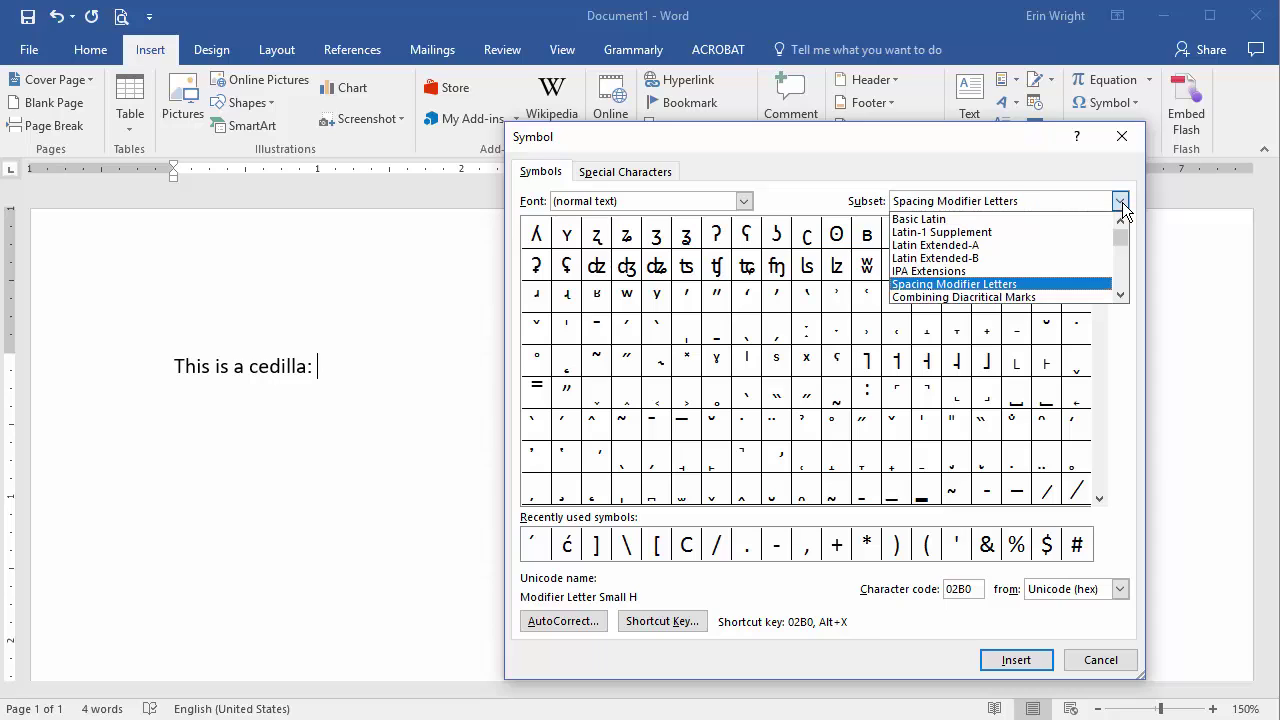
left_click(1058, 234)
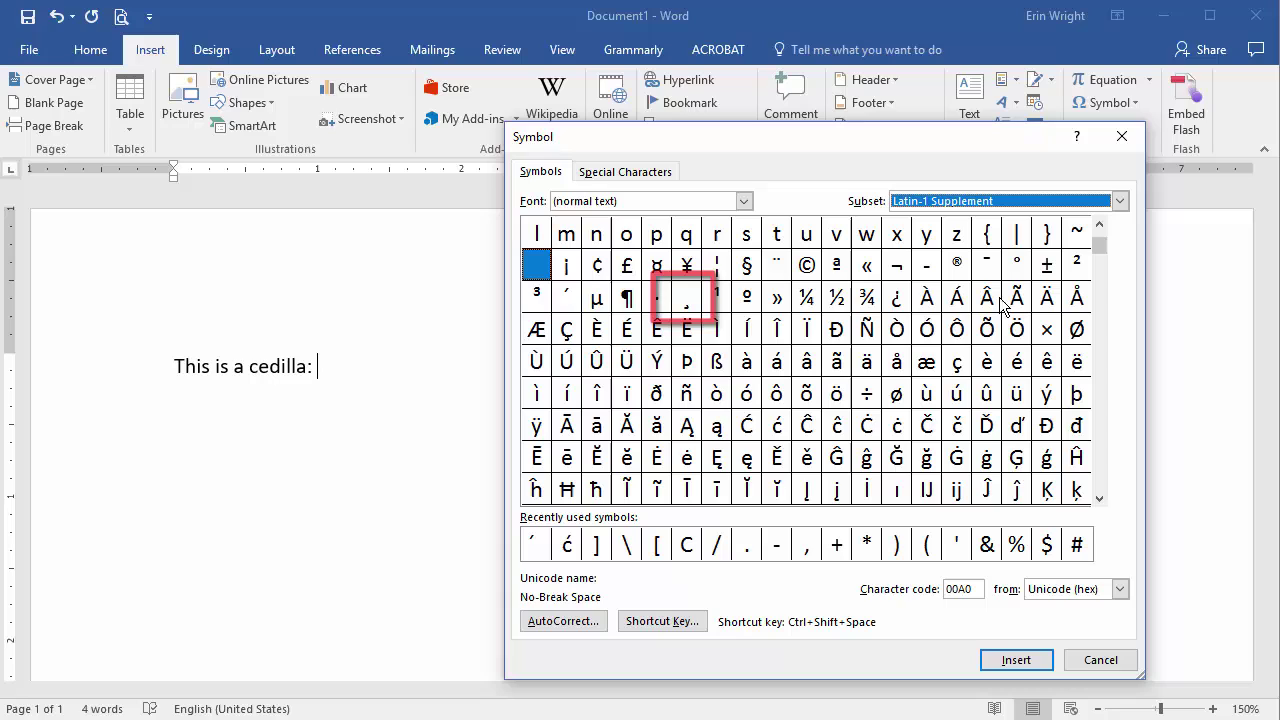
left_click(686, 297)
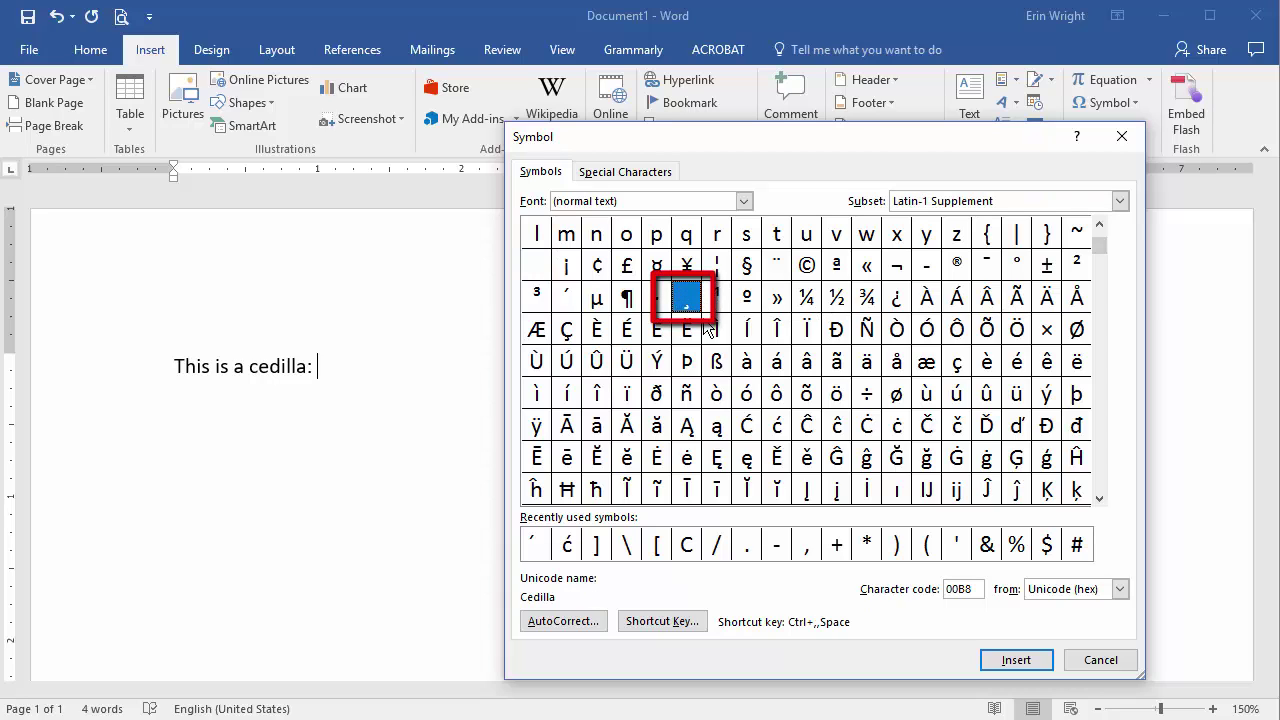
left_click(1014, 663)
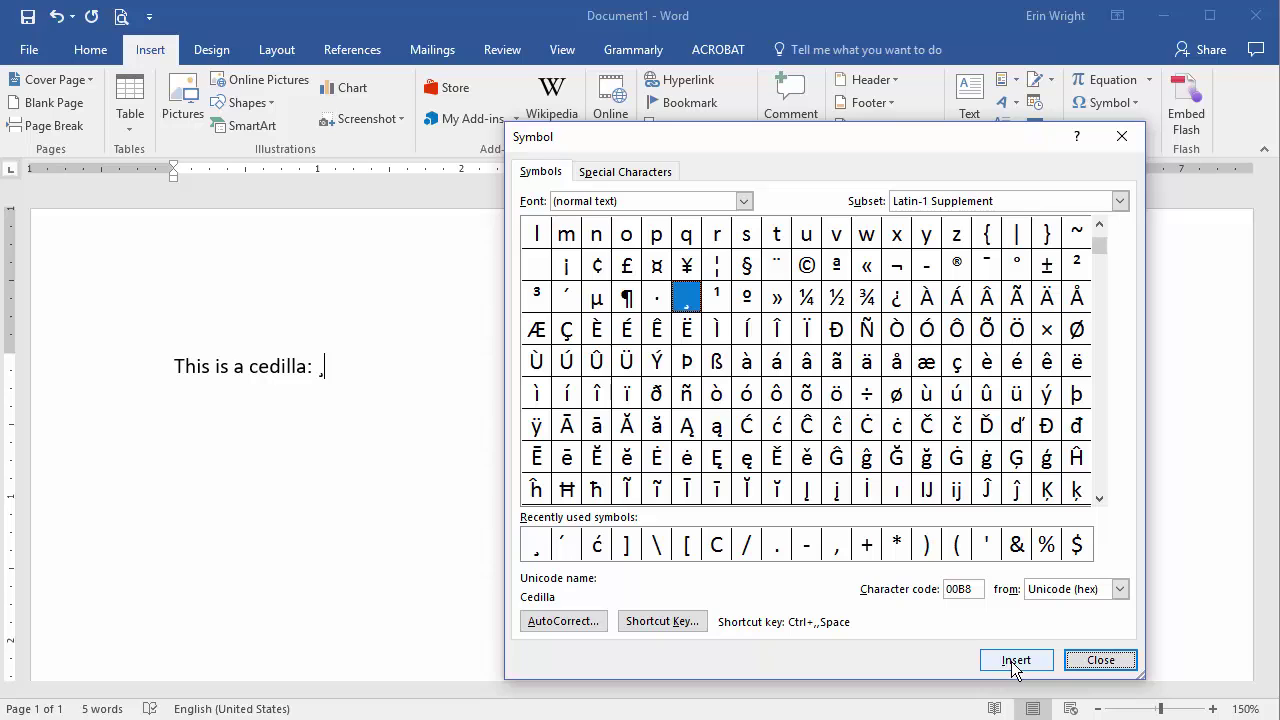
left_click(1088, 661)
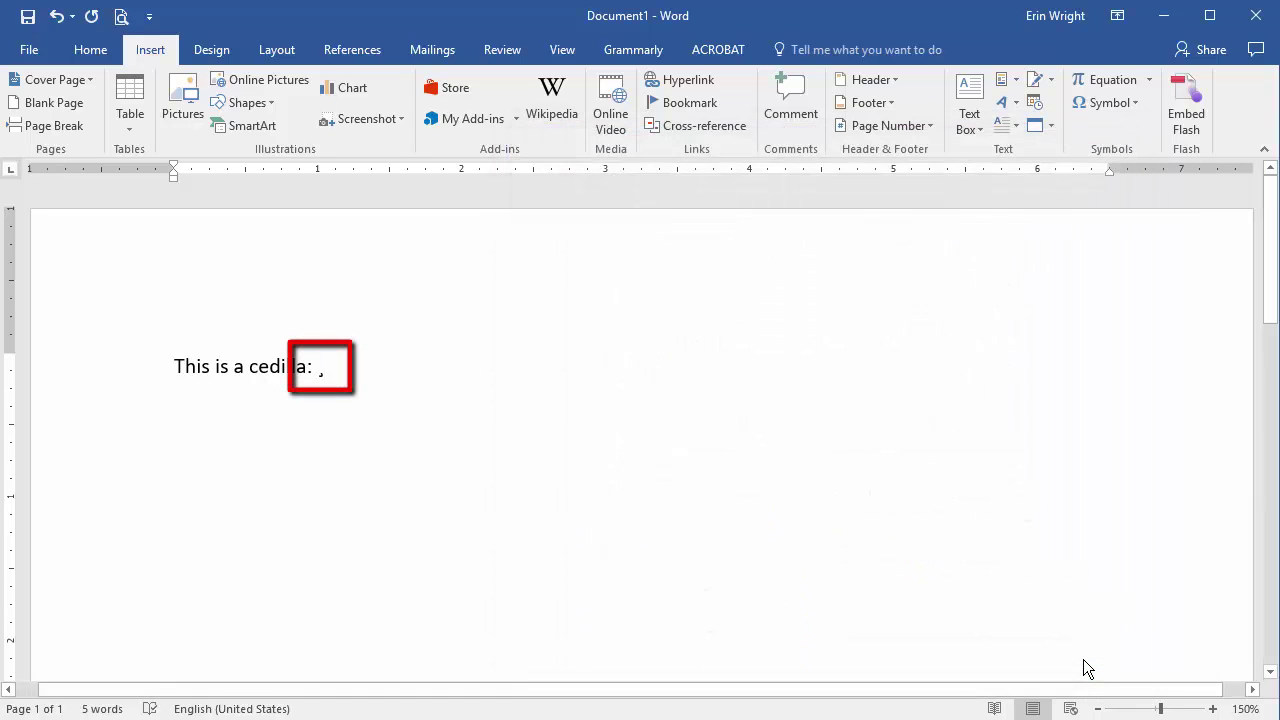